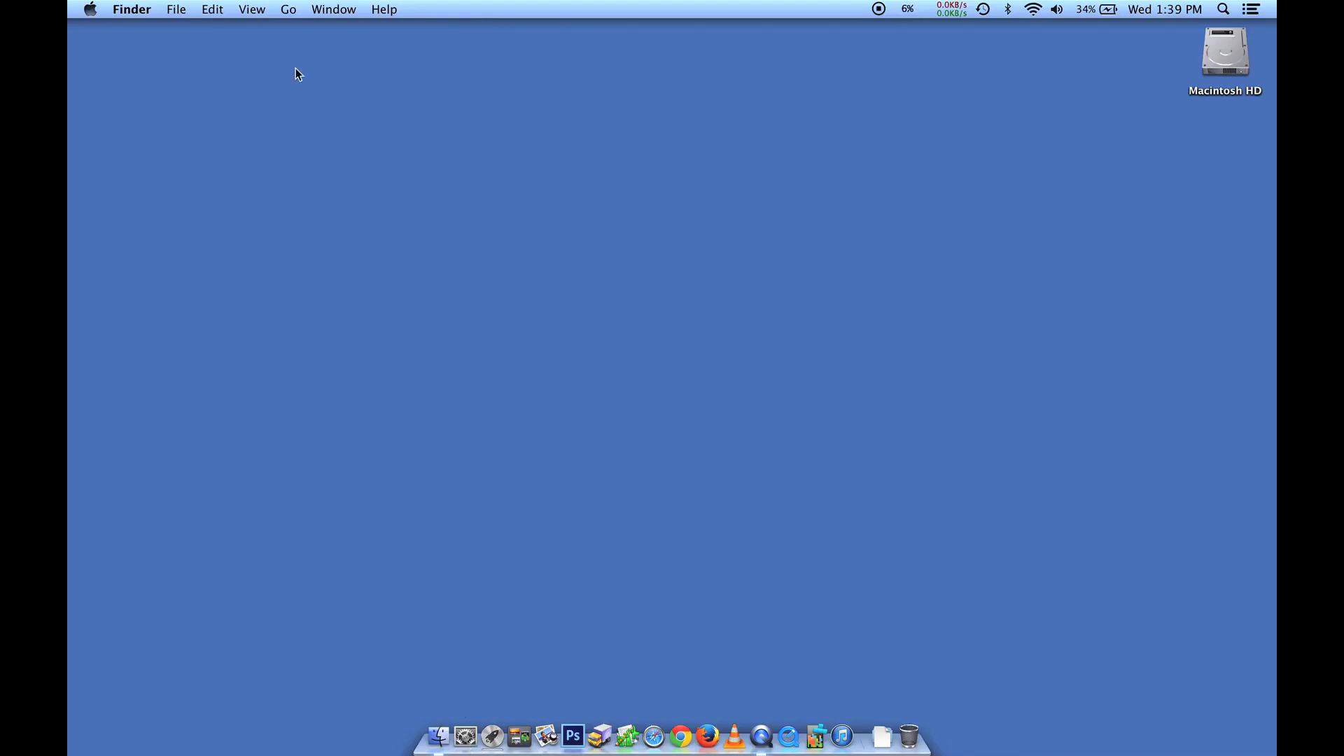
# Launch System Preferences from the Apple menu and open the Users & Groups pane
pyautogui.click(93, 10)
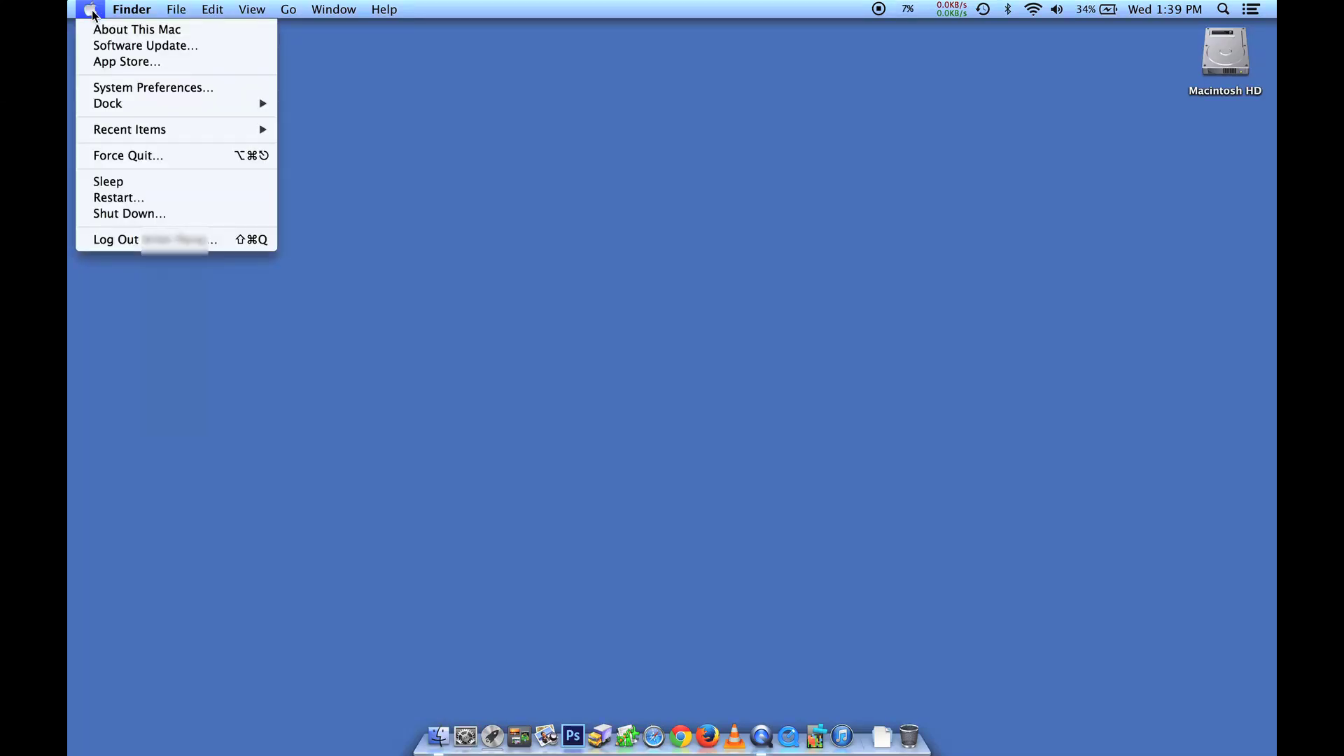
pyautogui.click(112, 89)
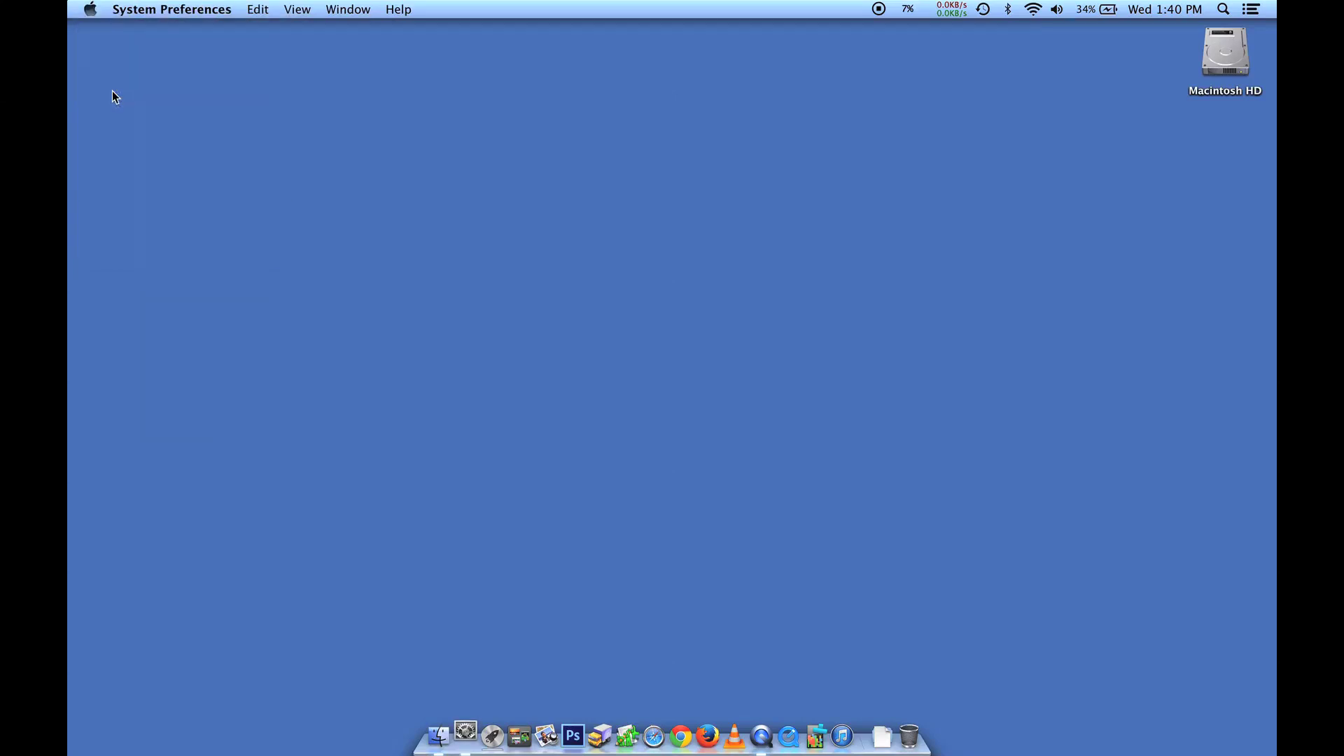
pyautogui.moveTo(668, 123); pyautogui.dragTo(676, 110)
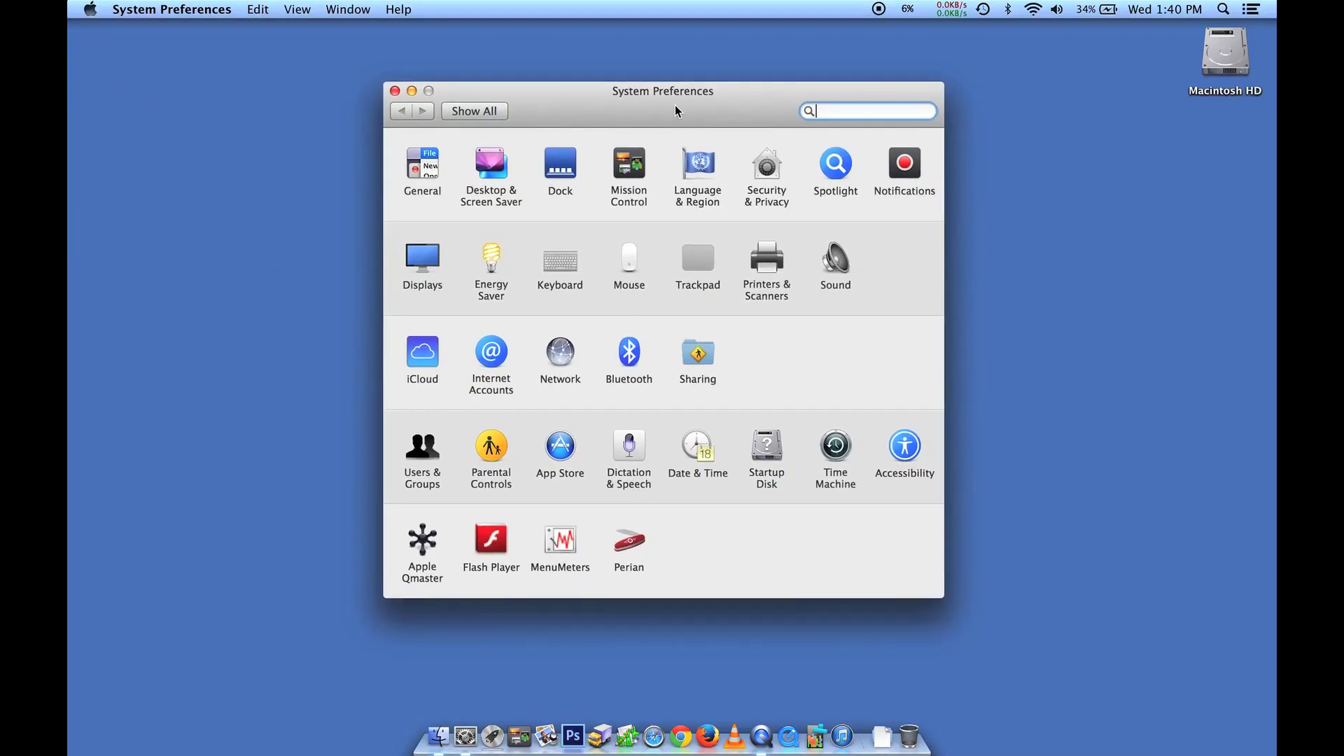
pyautogui.click(423, 455)
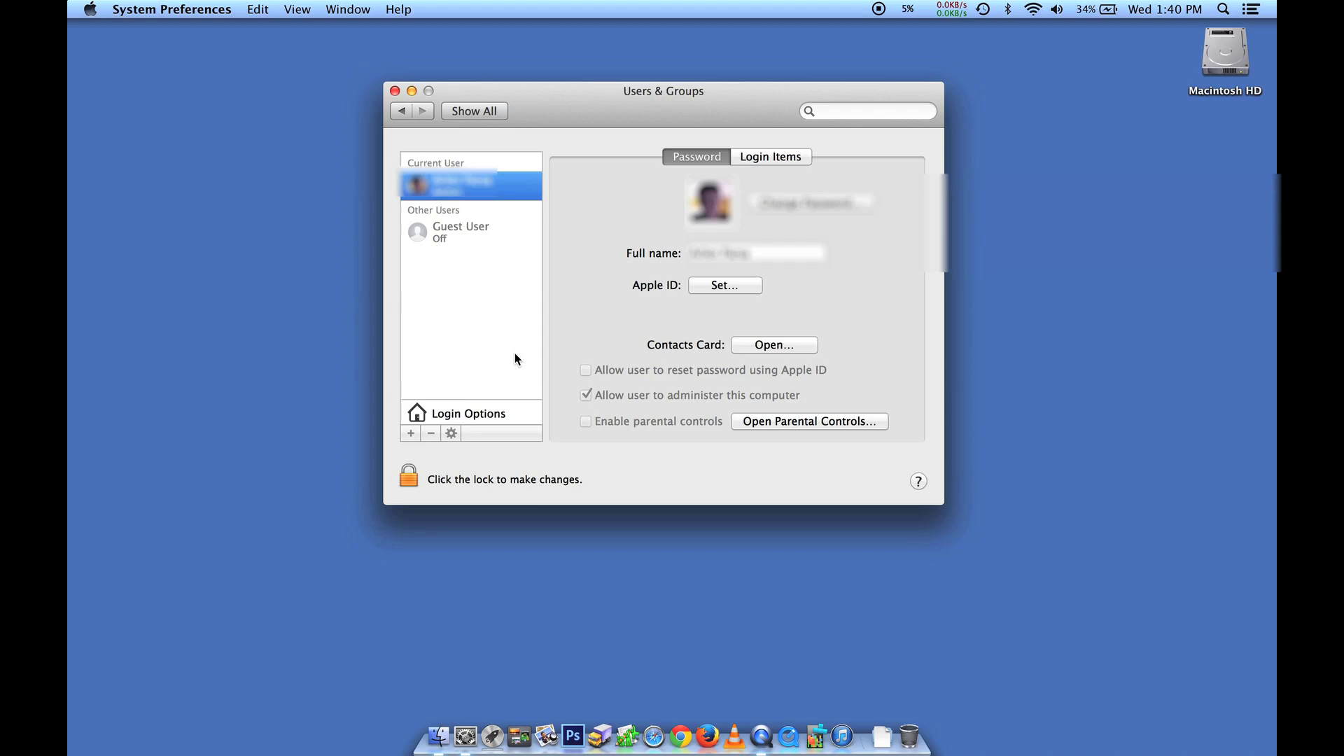
# Unlock the Users & Groups padlock by entering the administrator password
pyautogui.click(408, 481)
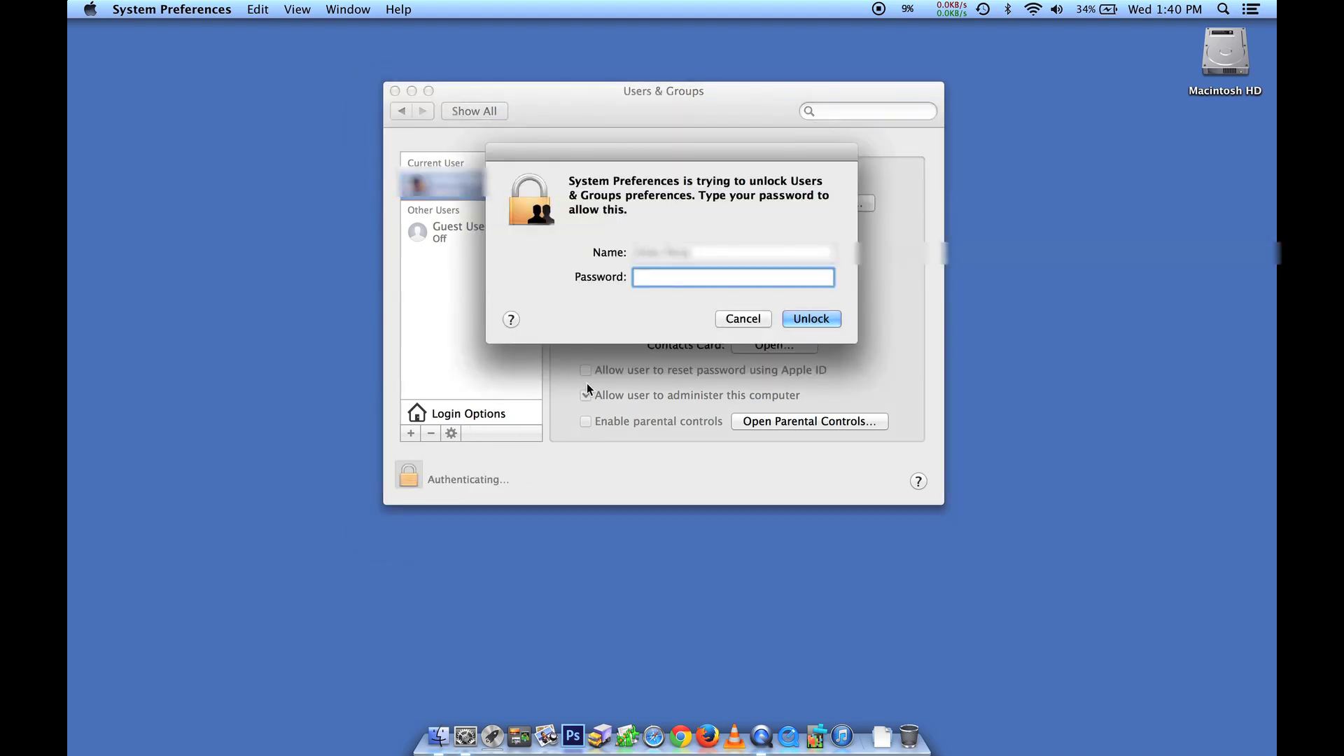
pyautogui.write('•••••••')
pyautogui.press('Return')
pyautogui.write('•••••••••••••')
pyautogui.click(825, 317)
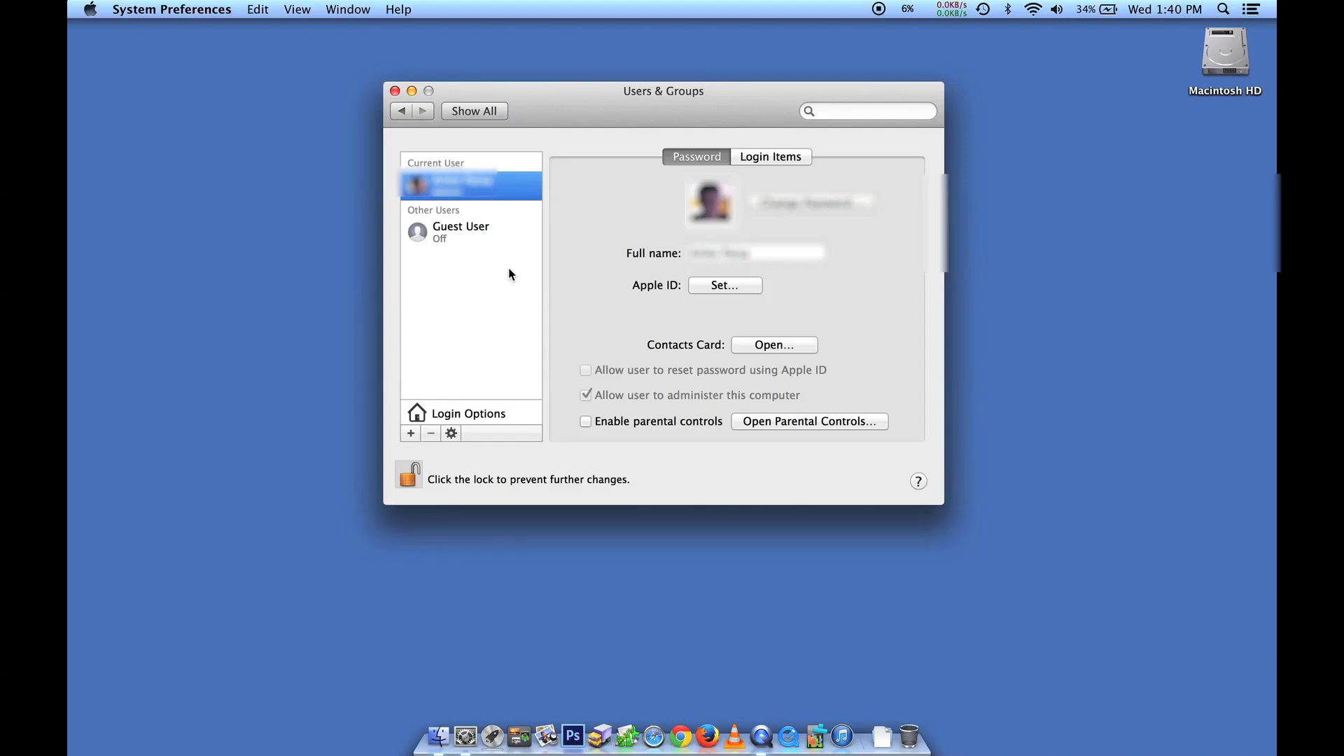
# Add a new account with full name 'Tutorial Robot' and account name 'tutorialrobot'
pyautogui.click(411, 436)
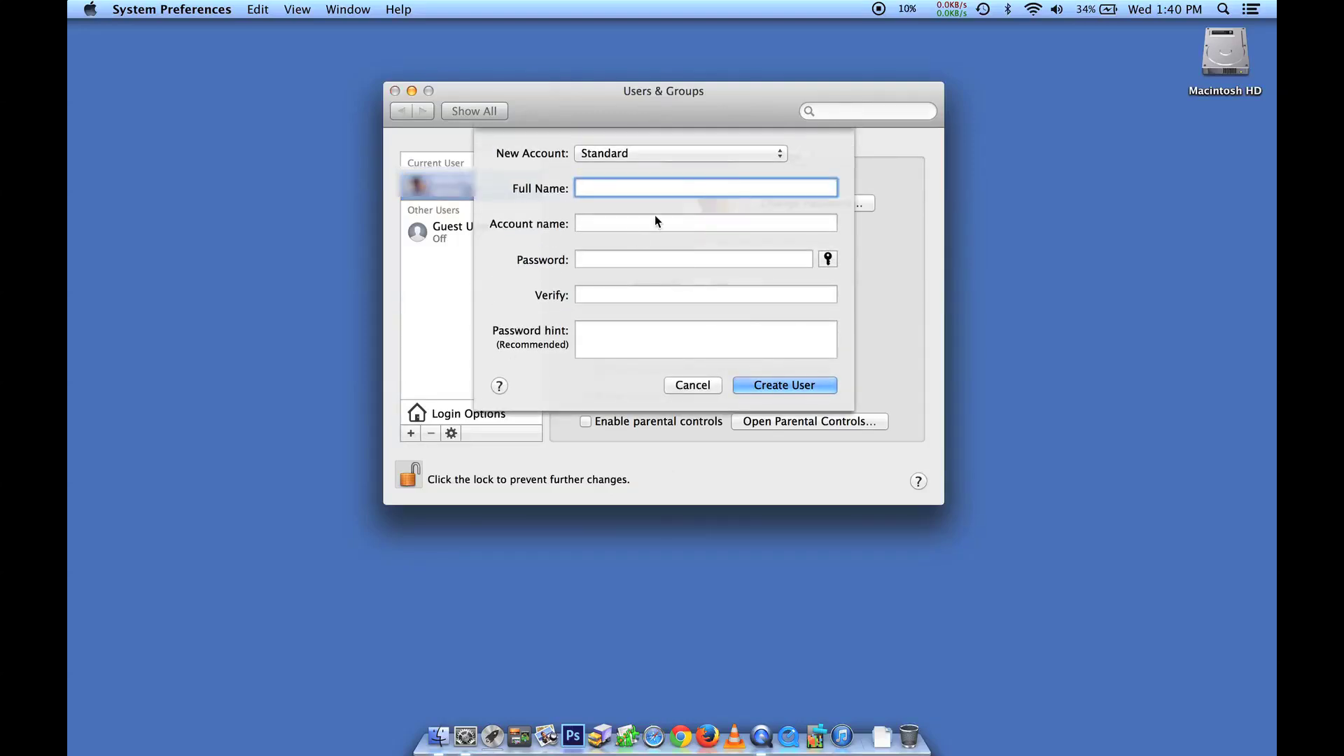
pyautogui.write('Tutorial Robot')
pyautogui.click(671, 225)
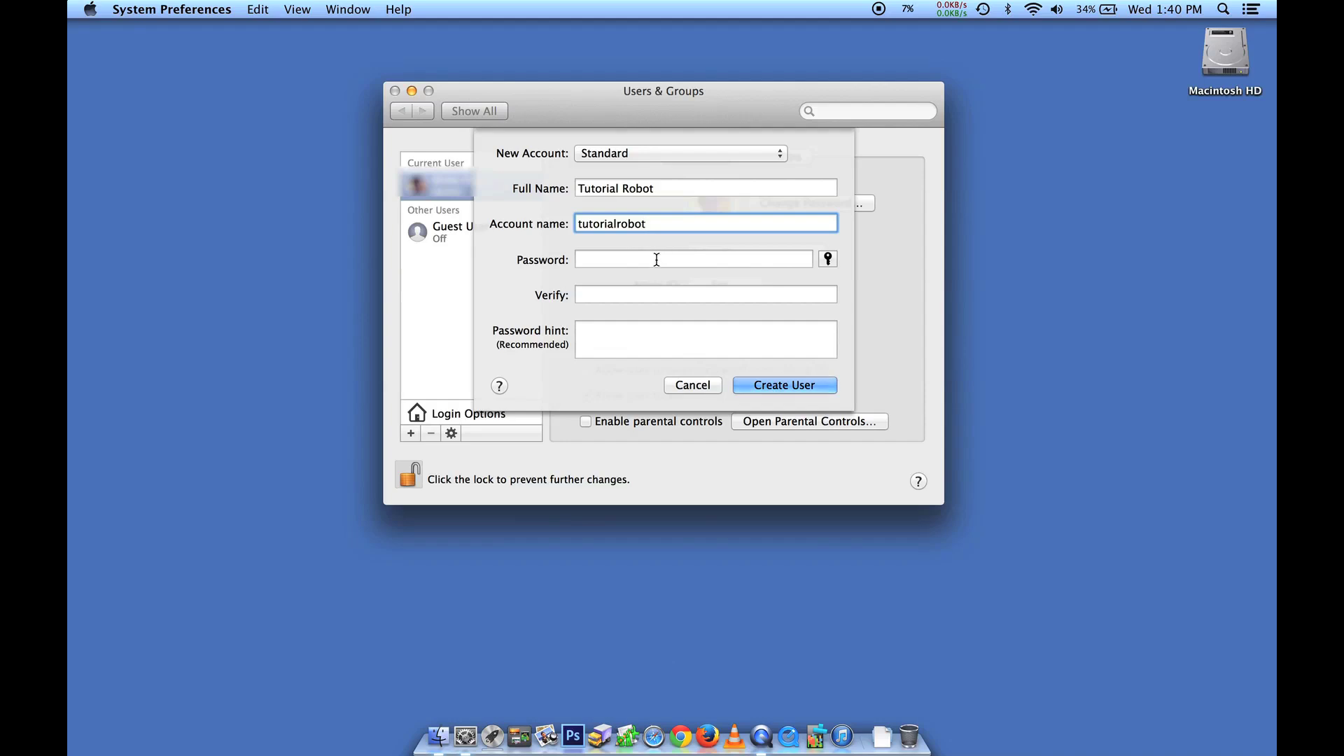
pyautogui.click(657, 261)
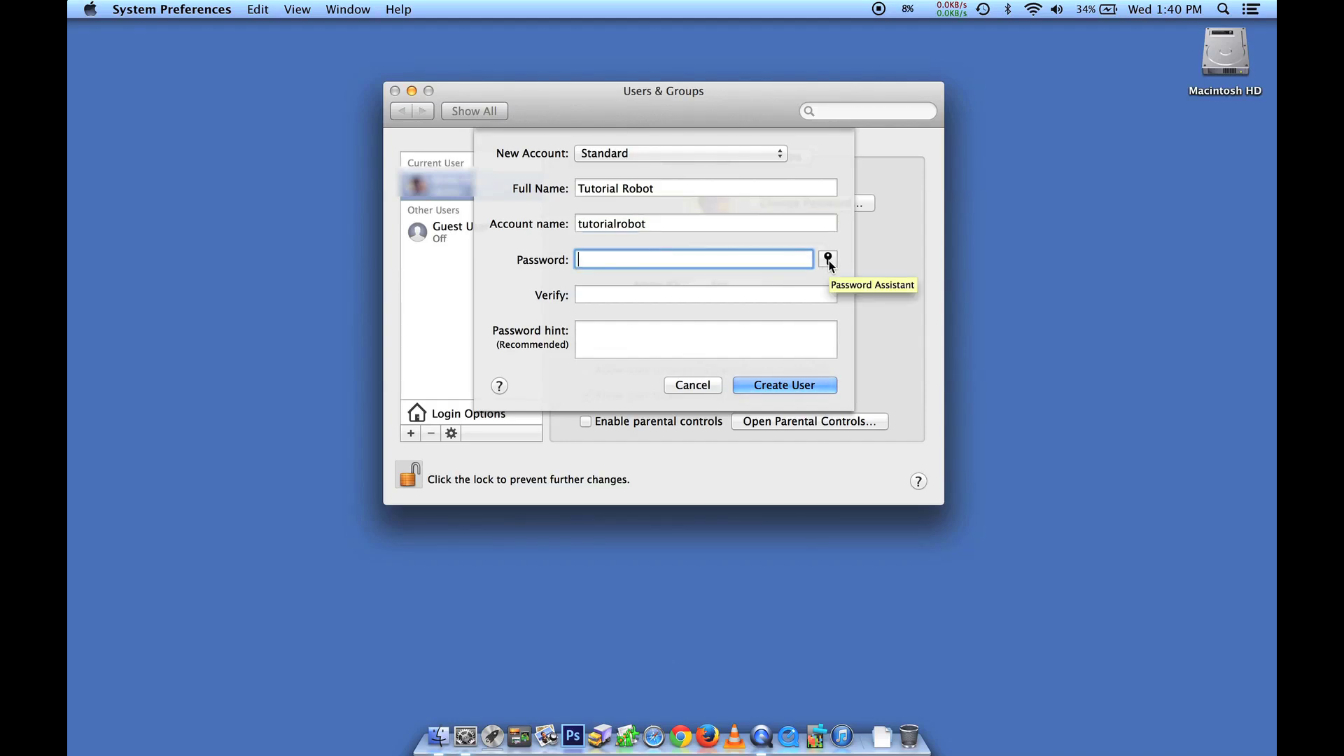
# Generate an 11-character Memorable password with Password Assistant
pyautogui.click(829, 260)
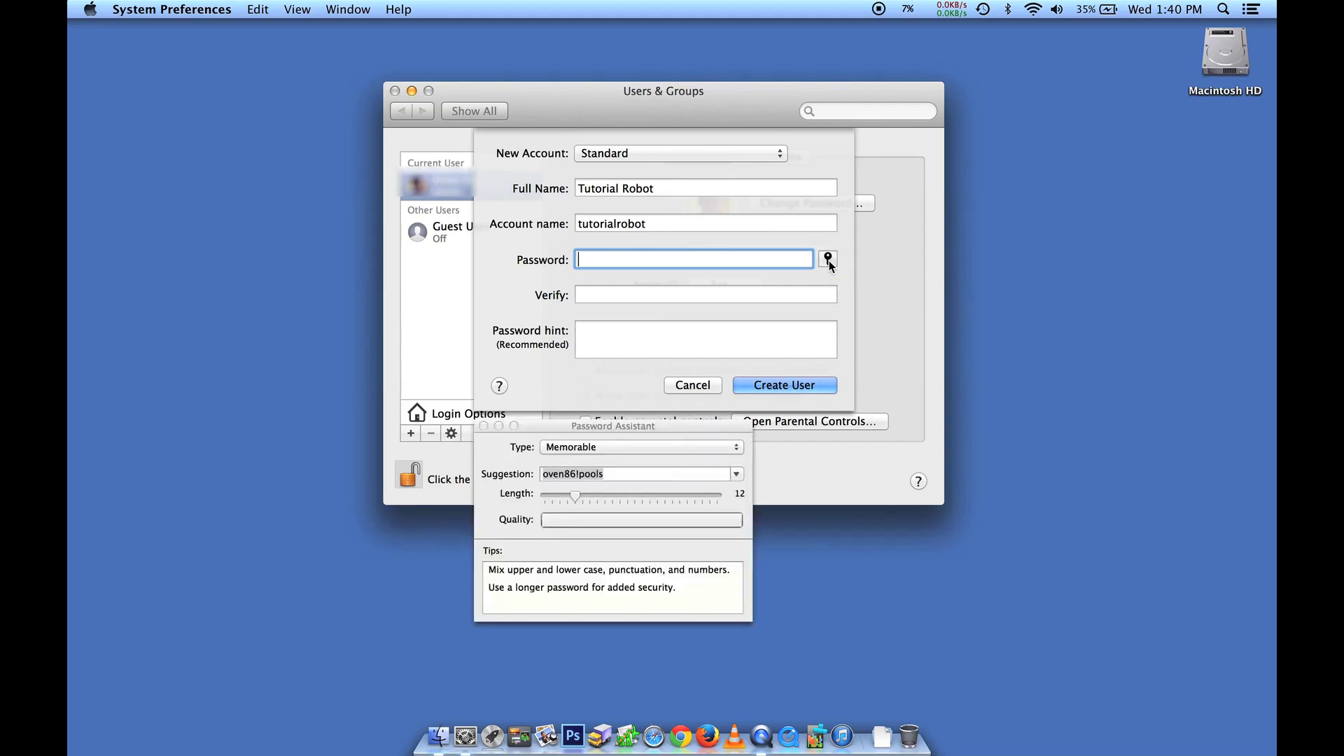
pyautogui.click(606, 449)
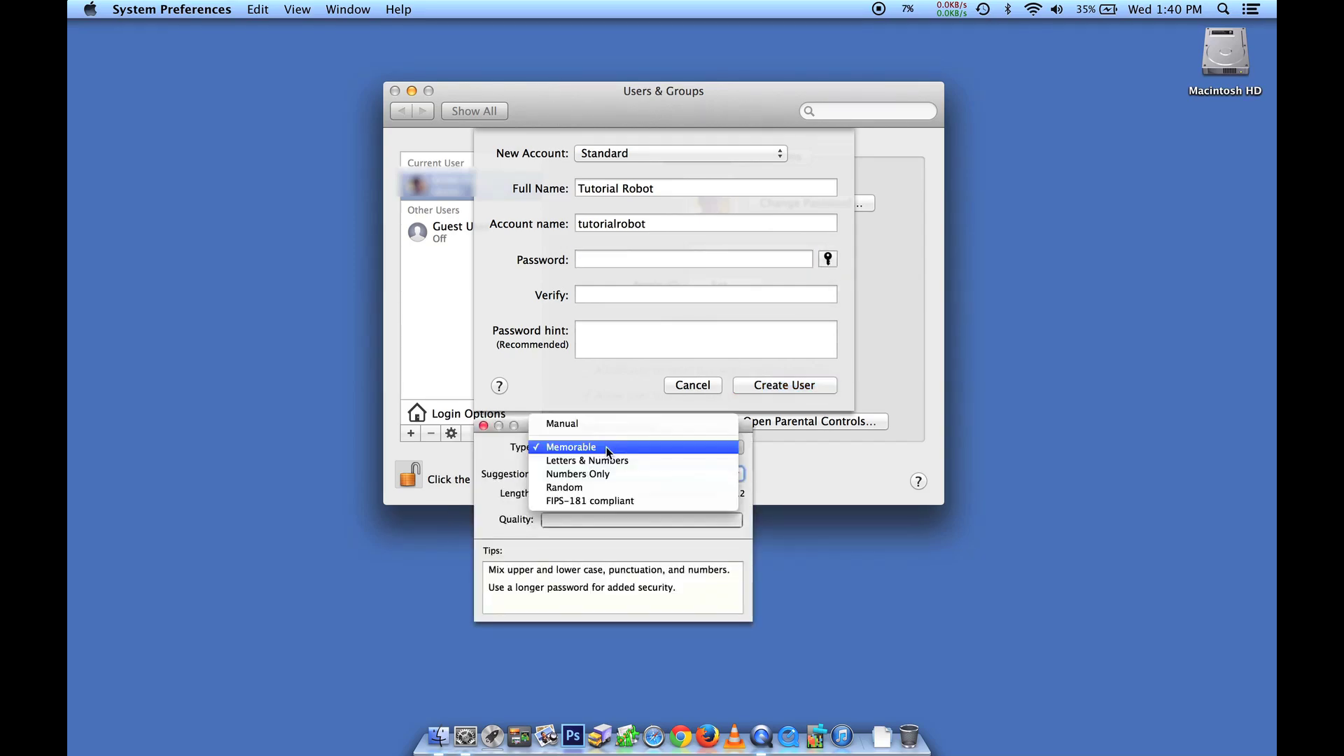
pyautogui.click(515, 453)
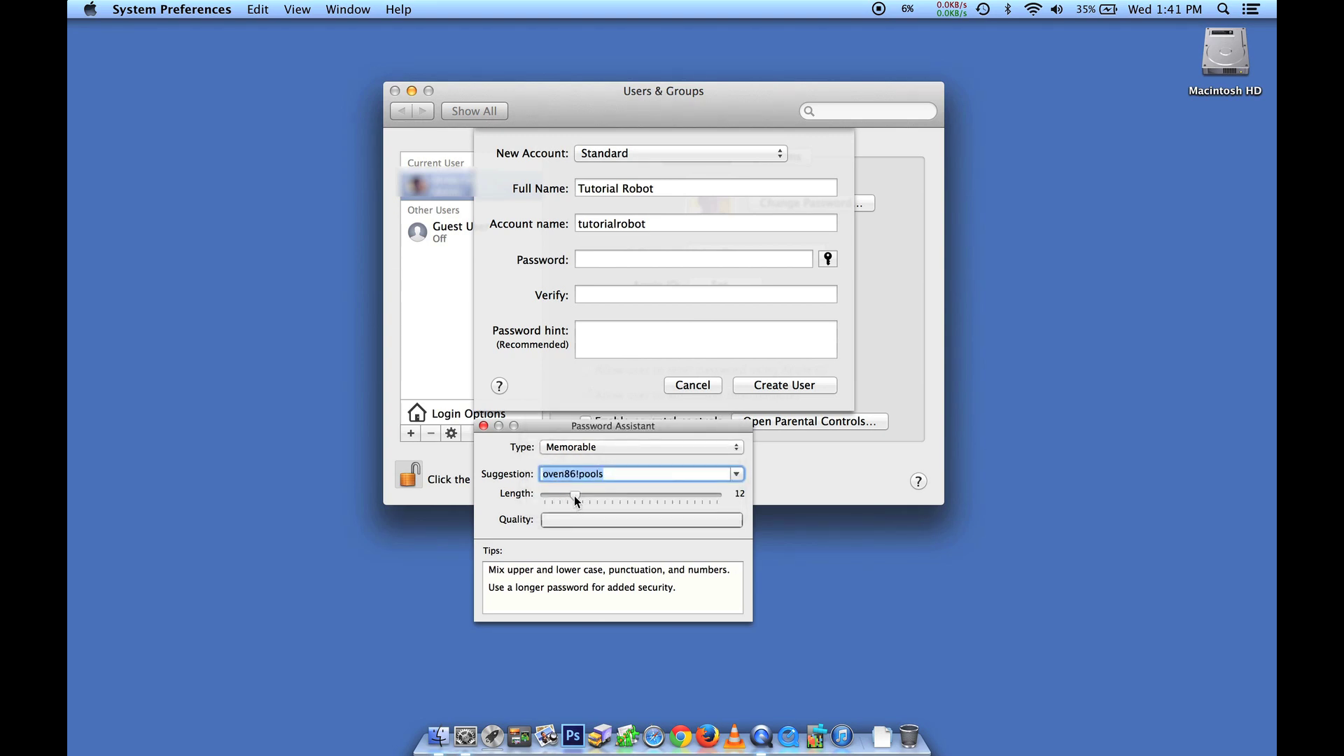
pyautogui.moveTo(572, 496)
pyautogui.mouseDown()
pyautogui.moveTo(556, 495)
pyautogui.moveTo(578, 496)
pyautogui.mouseUp()
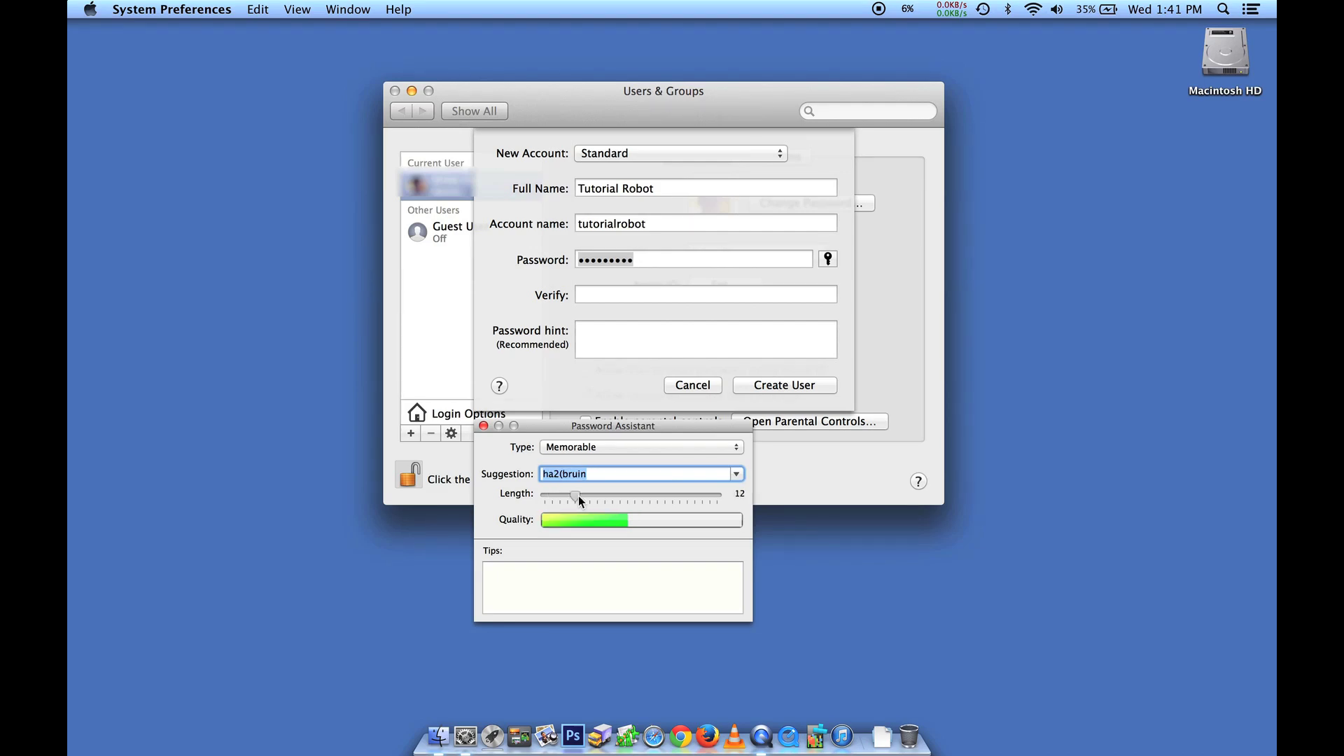
# Replace the suggested password with your own, and repeat it in Verify
pyautogui.click(483, 426)
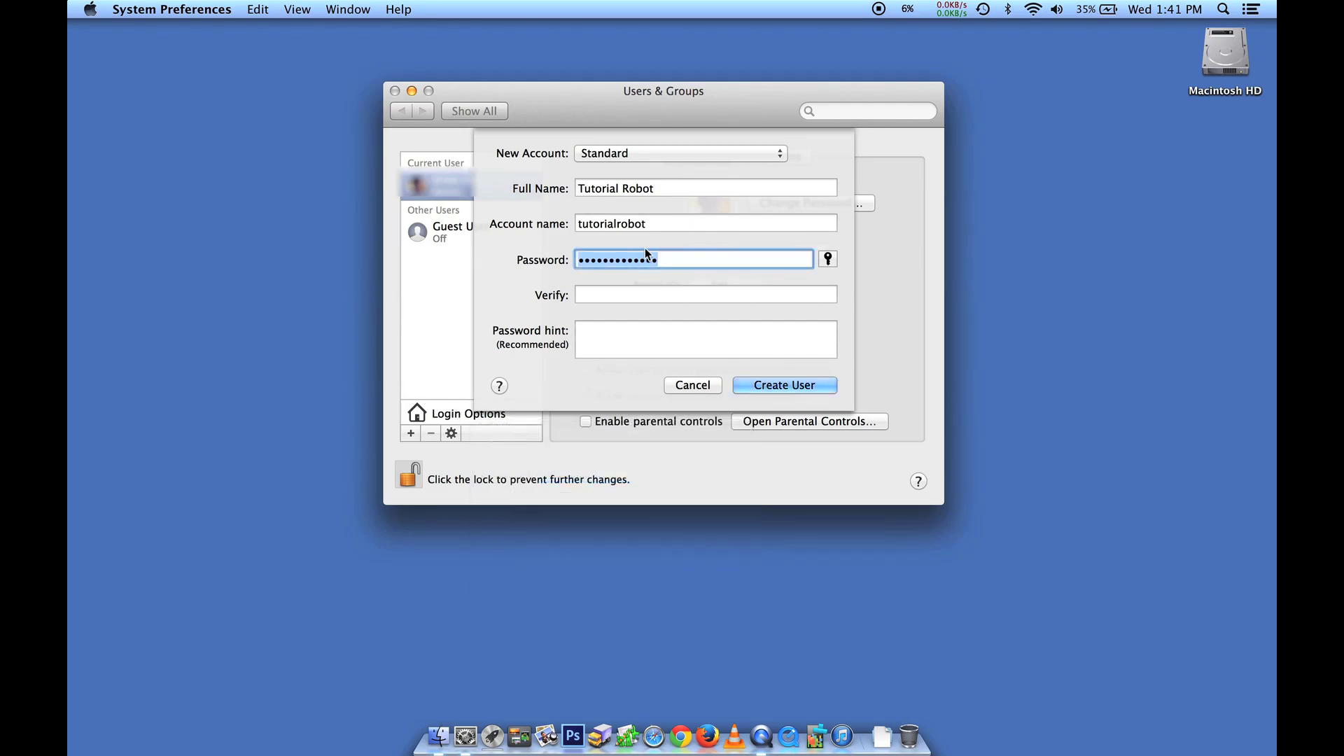
pyautogui.press('BackSpace')
pyautogui.write('password12345')
pyautogui.click(691, 291)
pyautogui.write('pass')
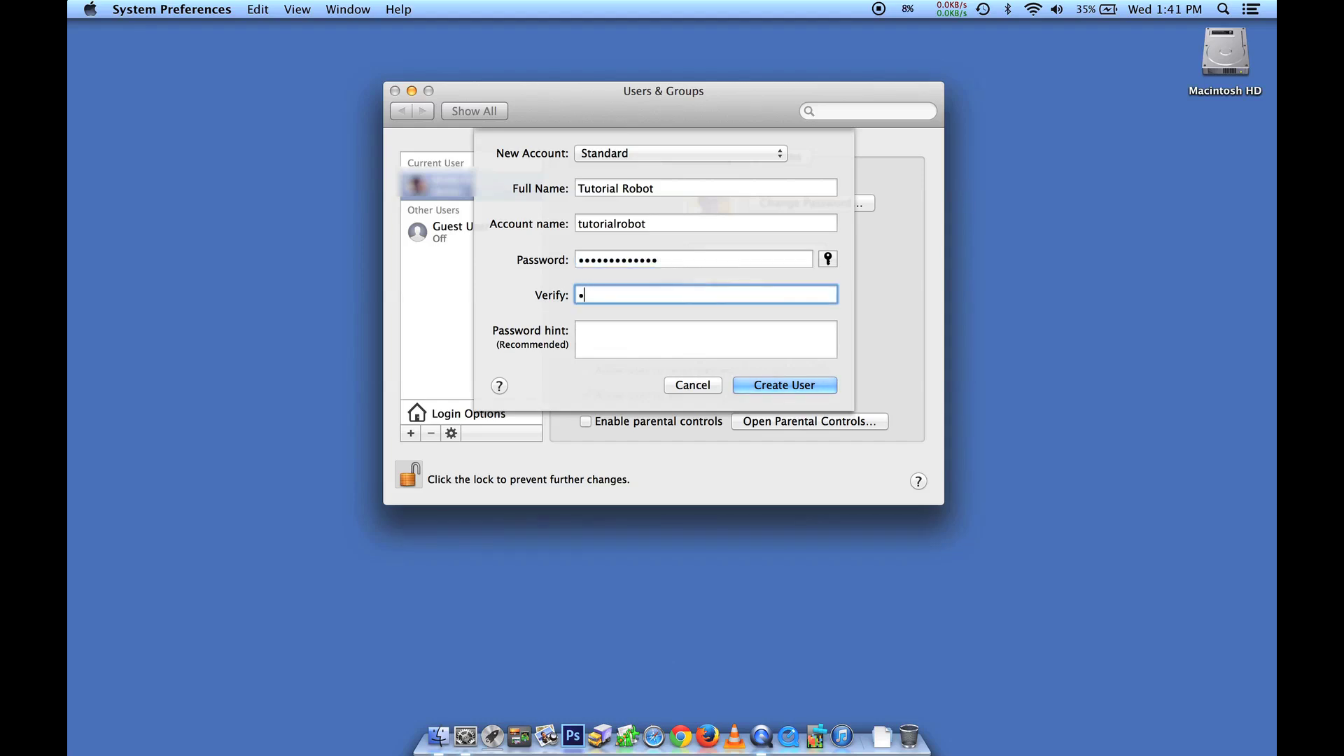
pyautogui.write('word12345')
pyautogui.click(746, 346)
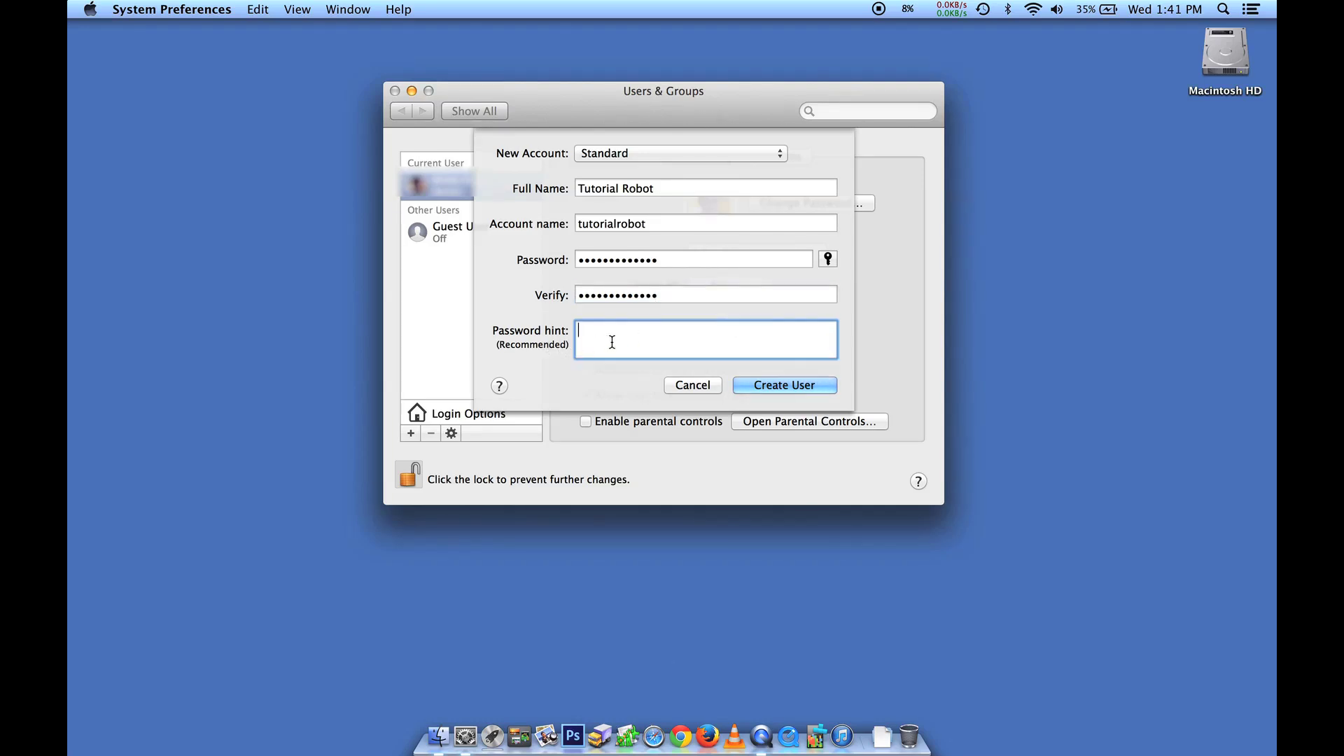
# Create the Tutorial Robot user and answer the automatic login prompt
pyautogui.click(826, 387)
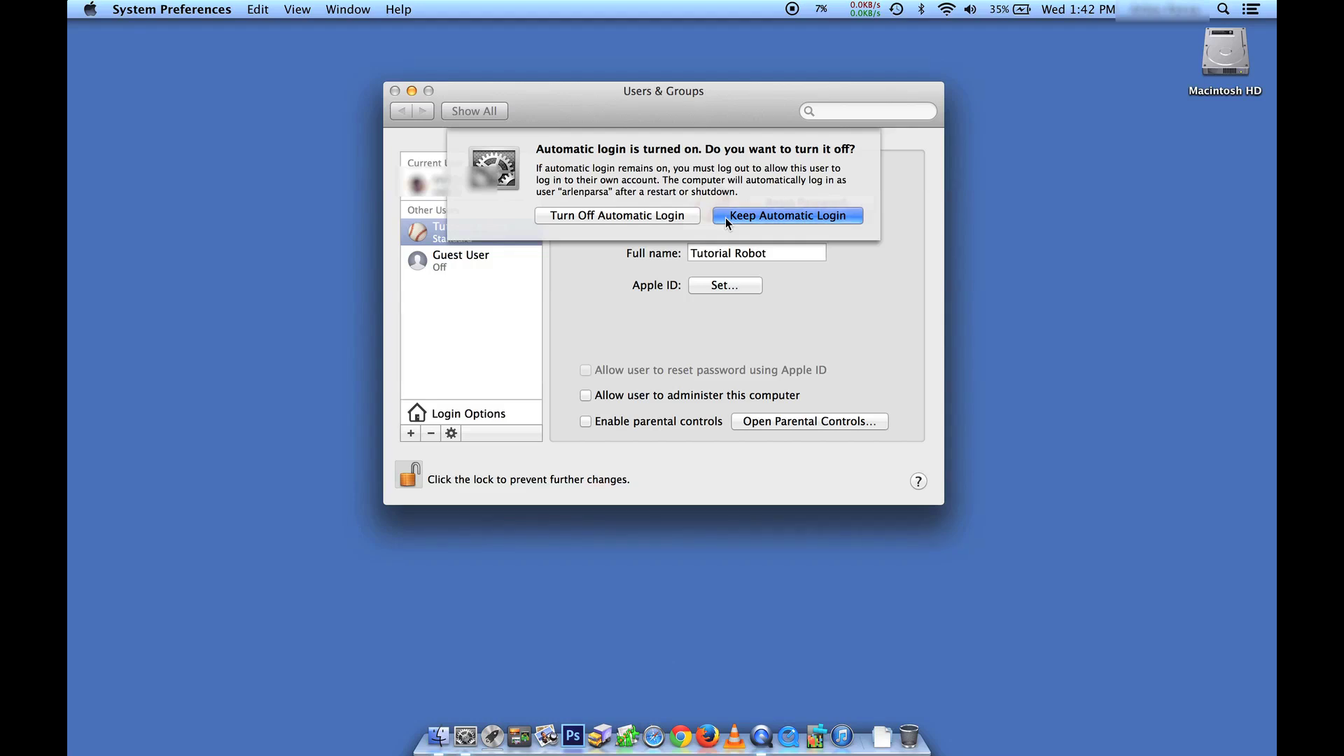
pyautogui.click(725, 218)
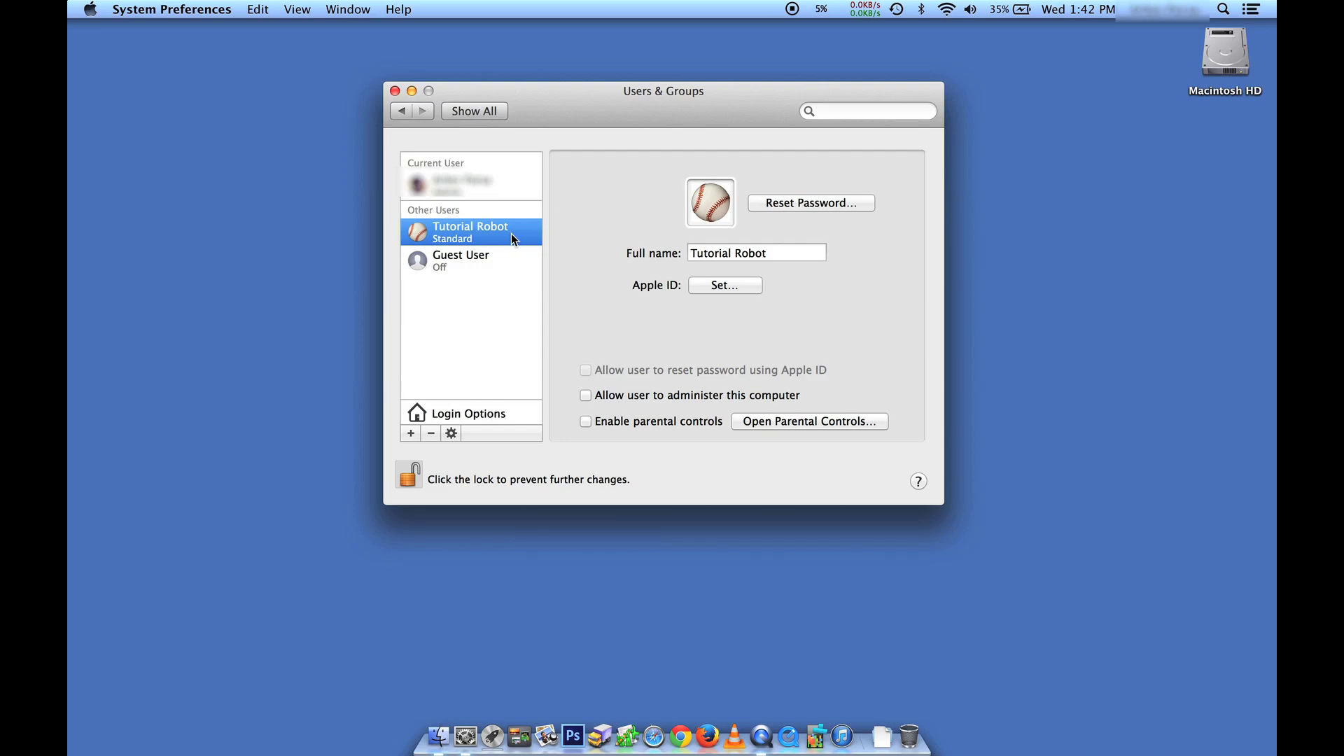
# Set the Tutorial Robot account picture to the fortune cookie image from Defaults
pyautogui.click(717, 212)
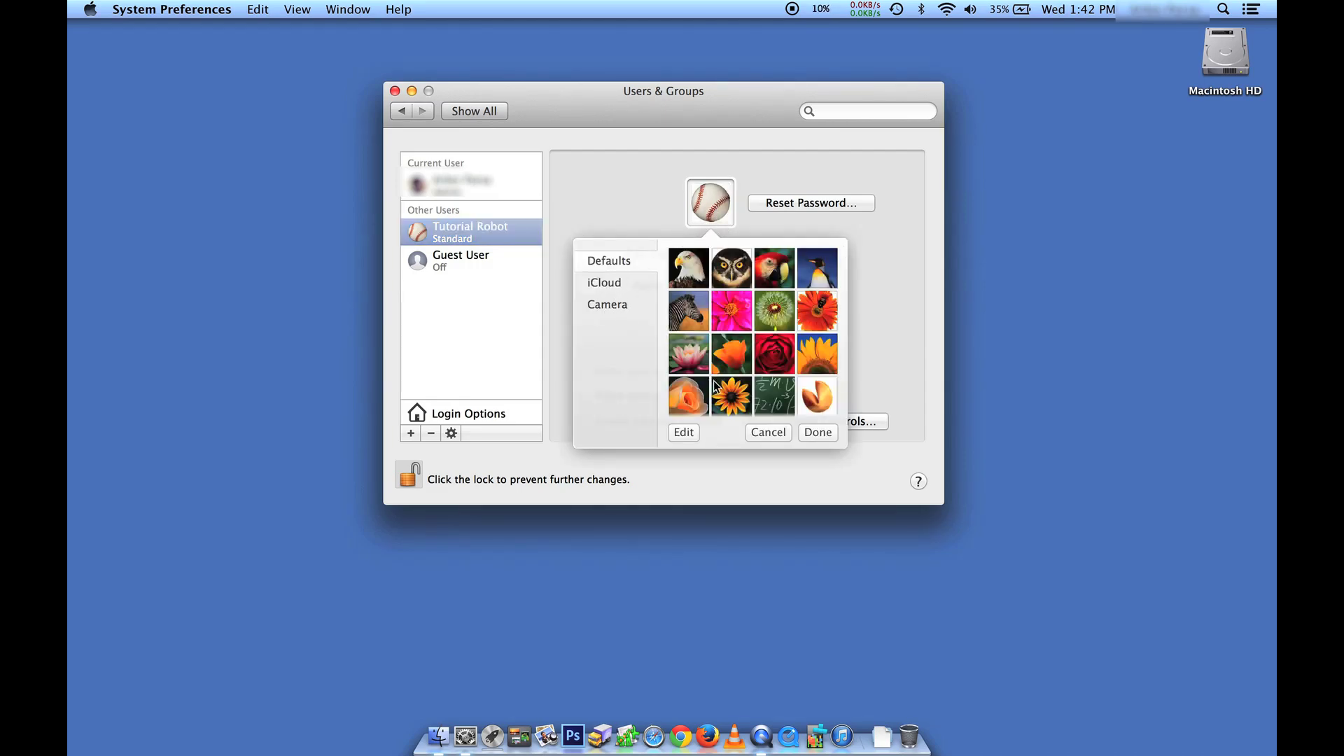
pyautogui.click(822, 406)
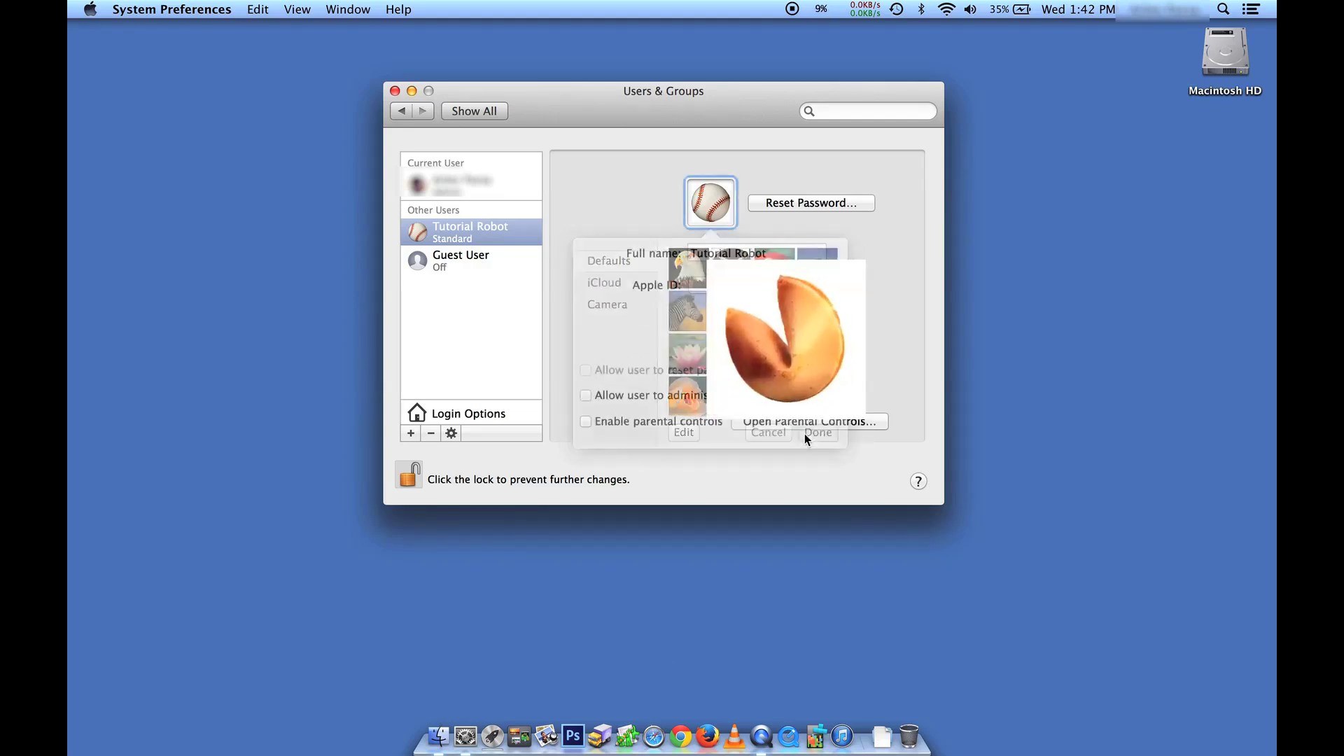
pyautogui.click(817, 432)
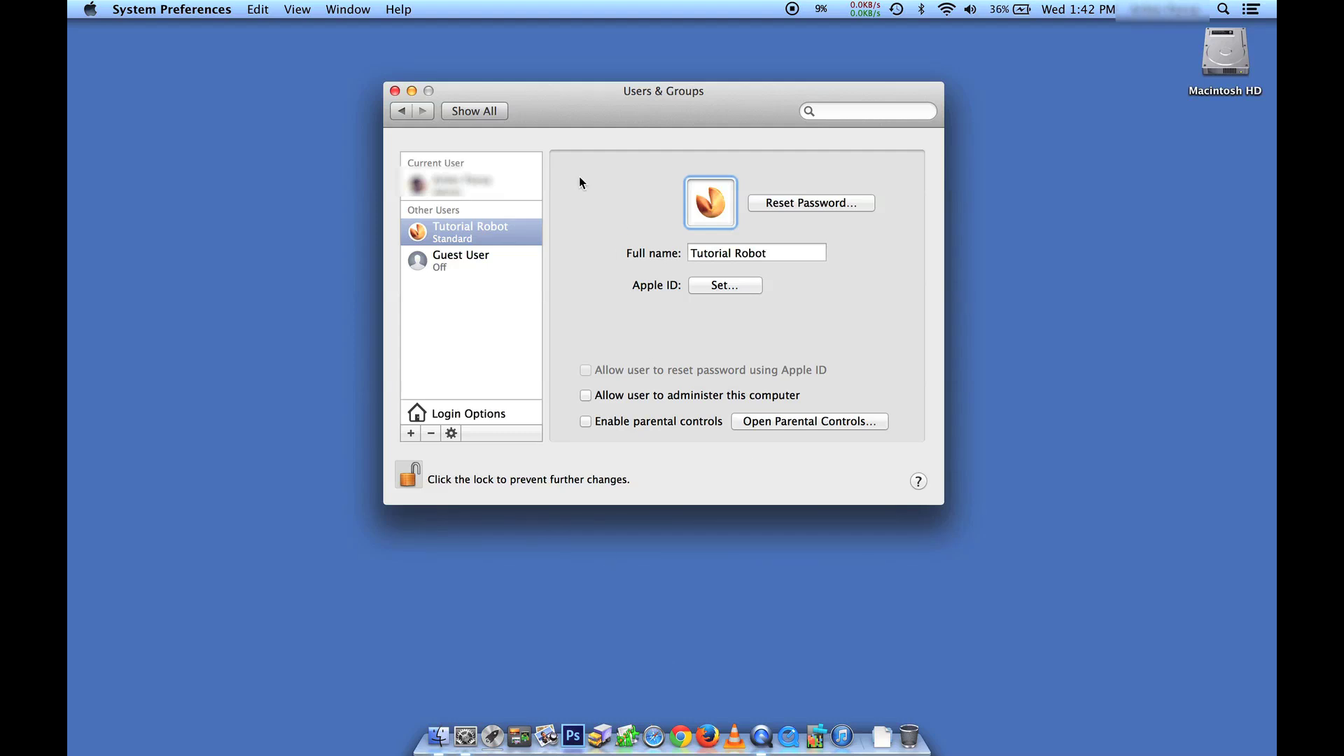
# Close System Preferences and open the Apple menu to reach Log Out
pyautogui.click(395, 91)
pyautogui.click(90, 9)
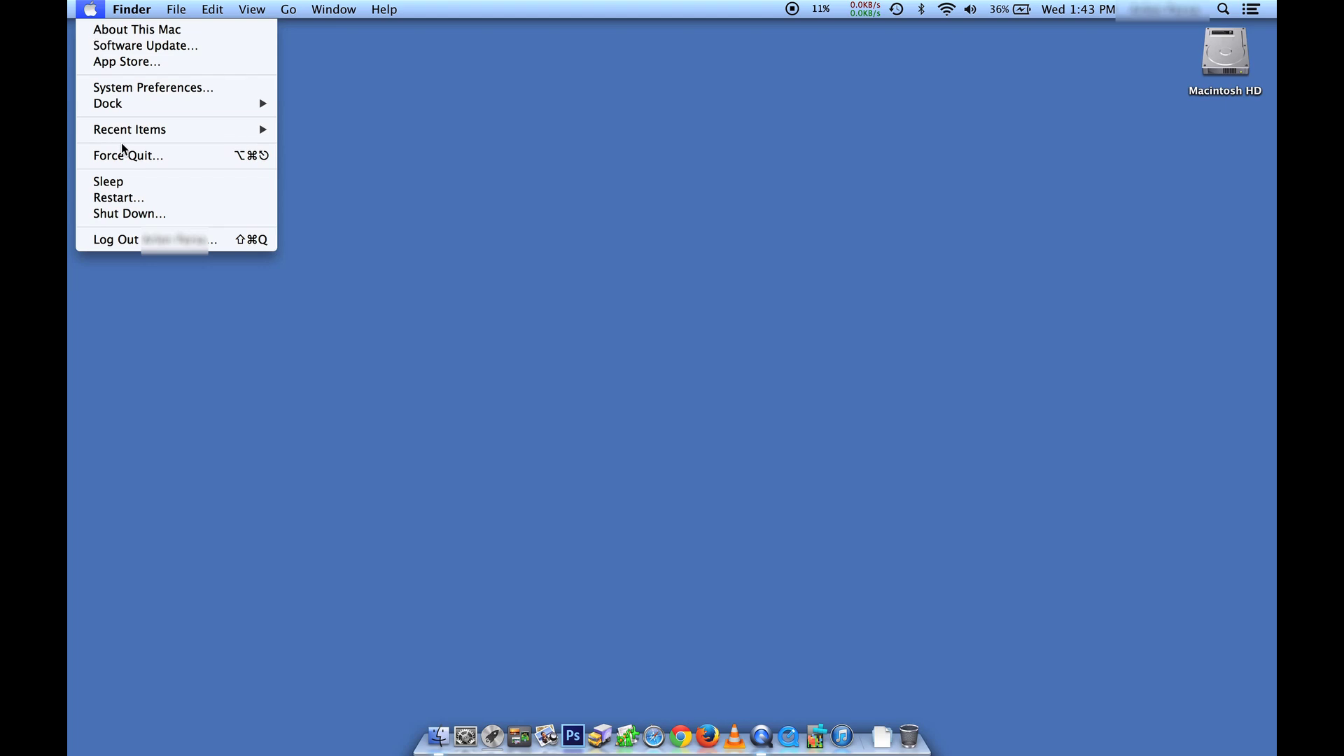